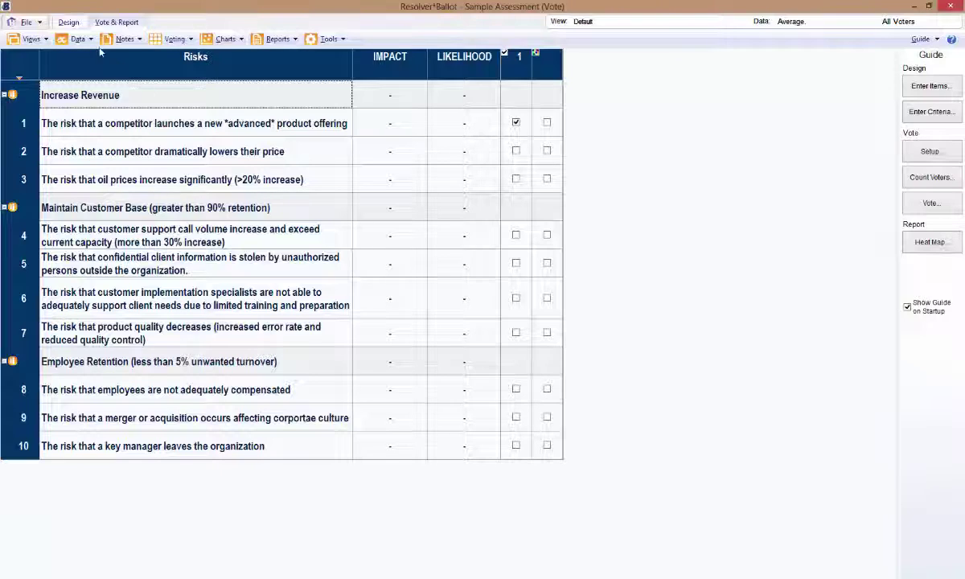
- Check the File menu, then switch to the ungrouped risks view and back to Default
left_click(30, 22)
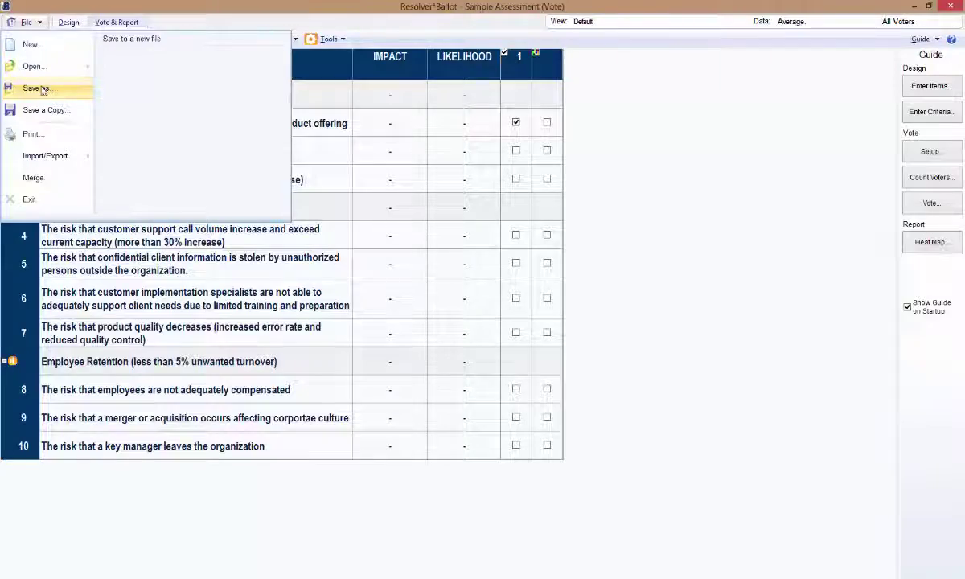
left_click(113, 28)
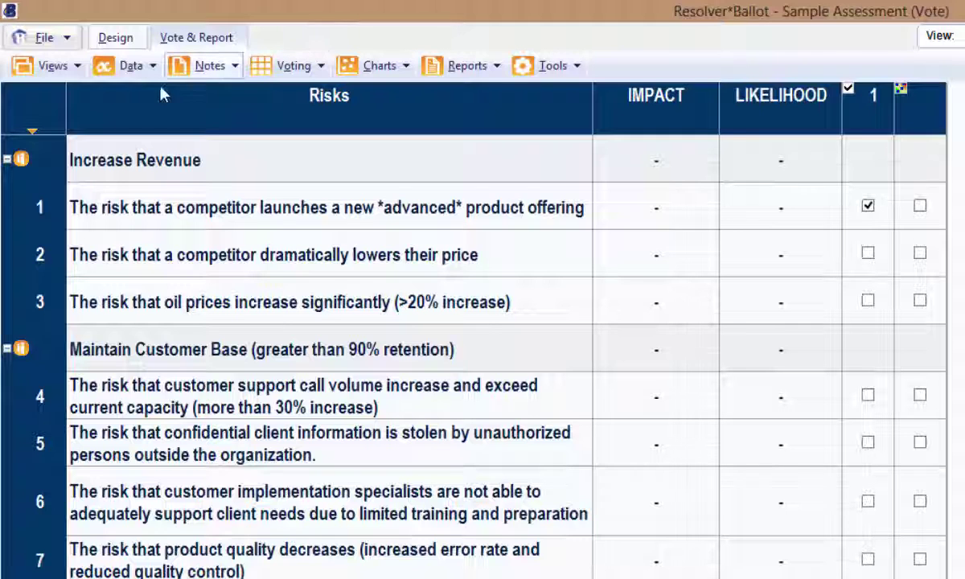
left_click(36, 72)
mouse_move(30, 107)
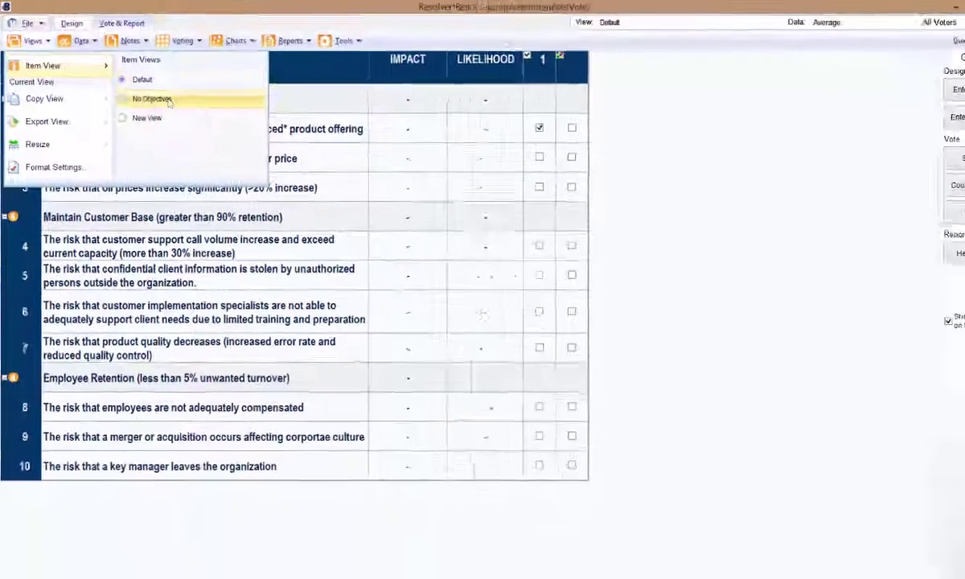
left_click(156, 99)
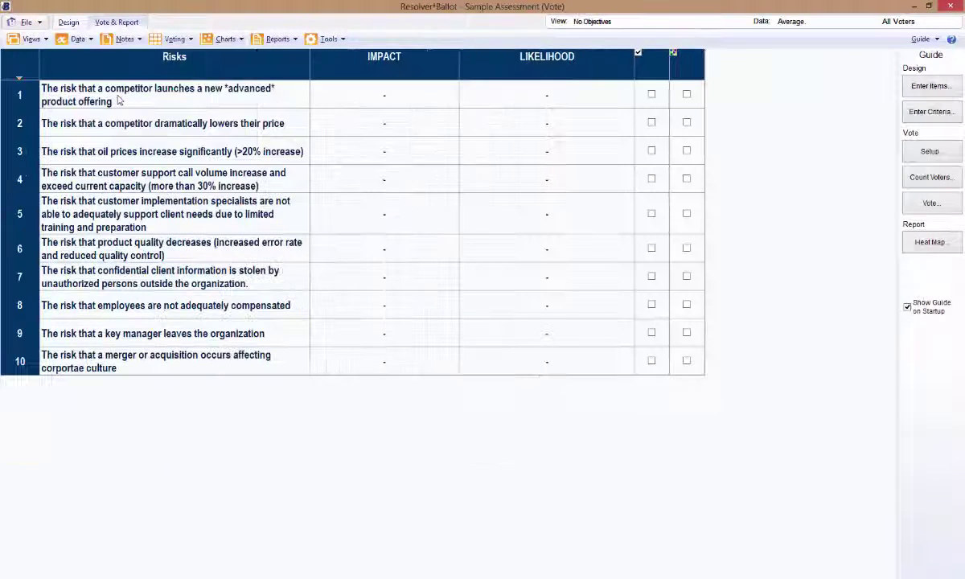
left_click(31, 39)
mouse_move(31, 69)
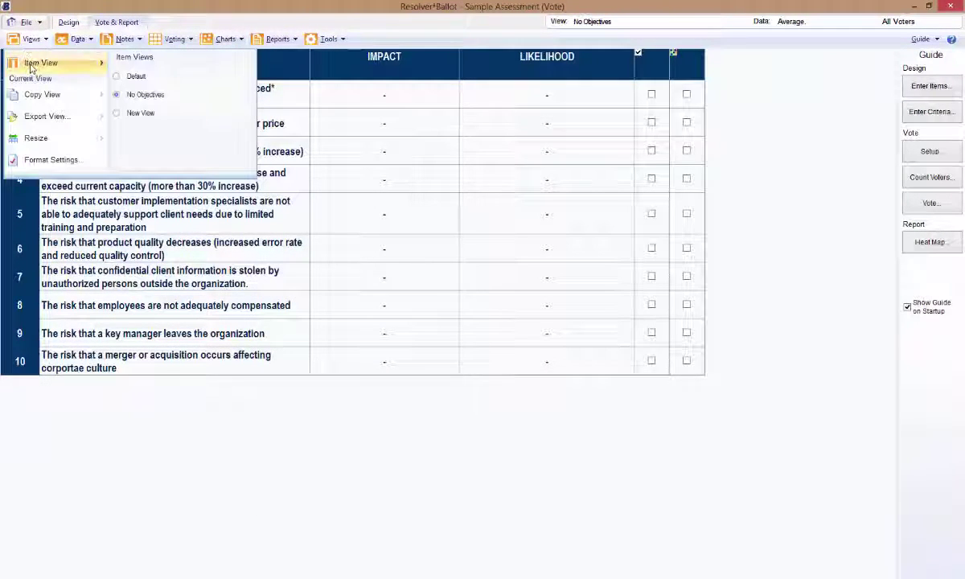
left_click(119, 76)
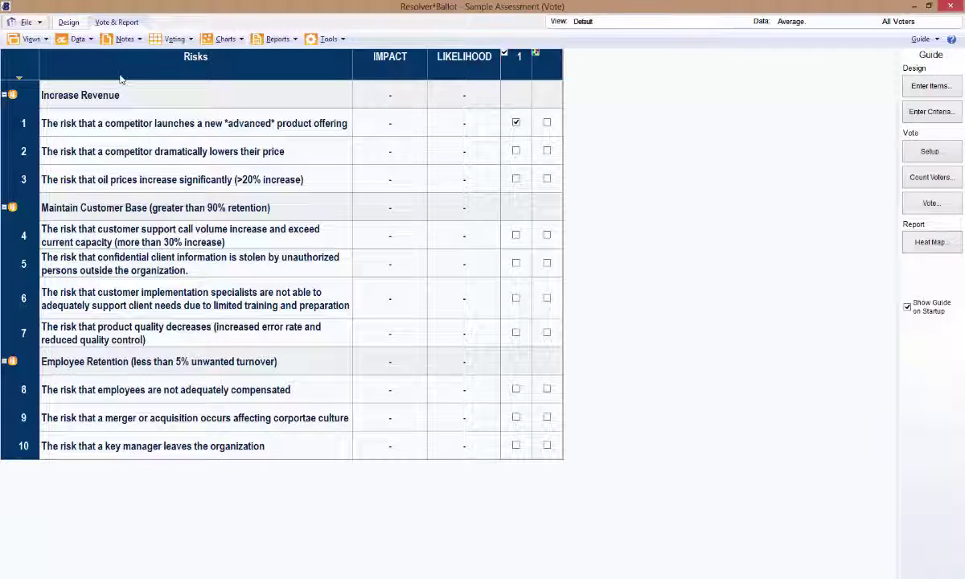
- Review the voting option settings and close them unchanged
left_click(172, 38)
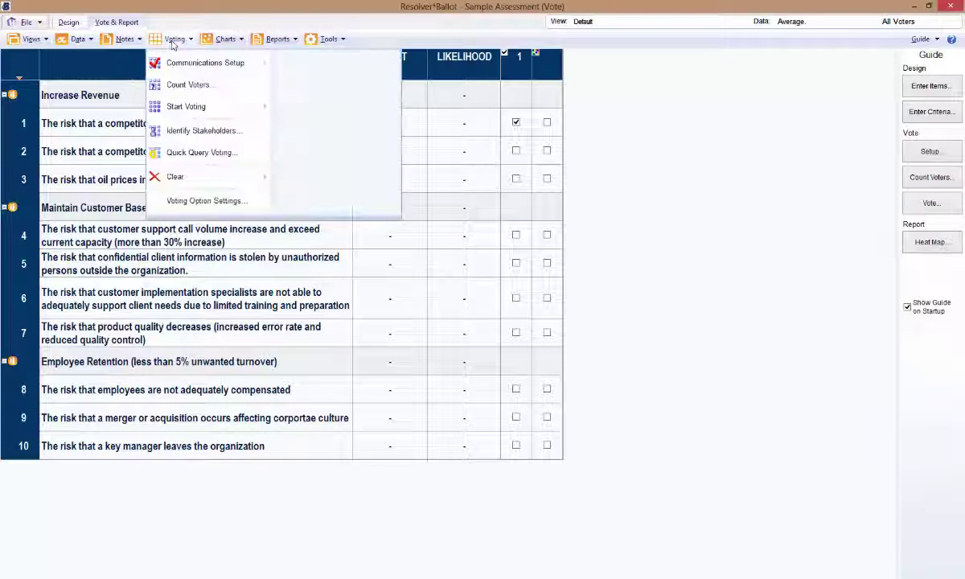
left_click(193, 202)
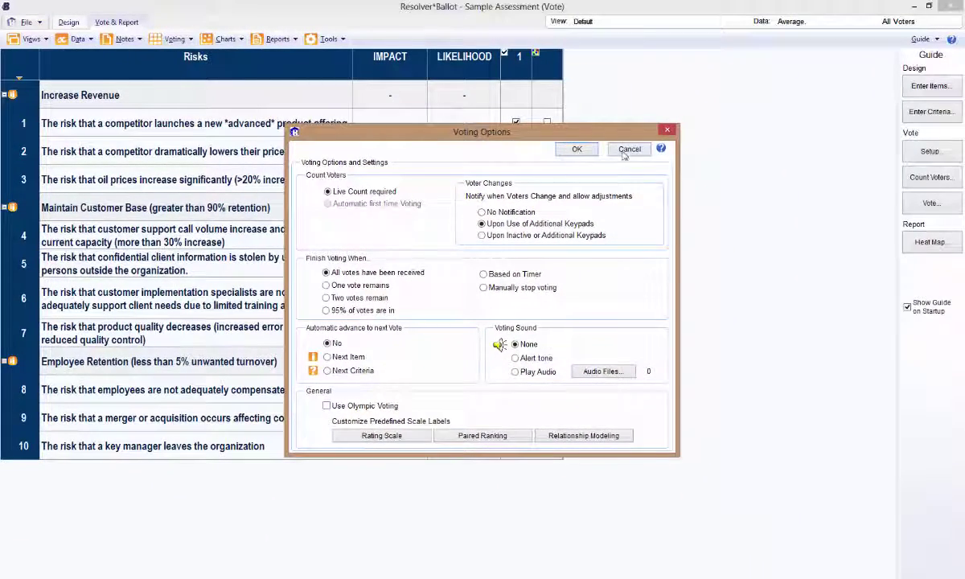
left_click(582, 148)
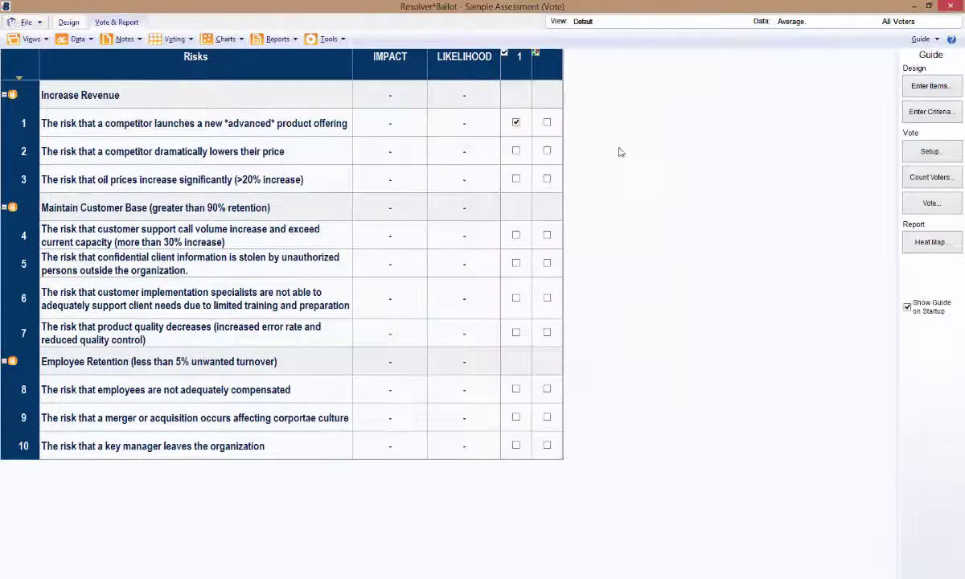
- Show Communications Setup's Keypad Voting tab with the CLiKAPAD version 3 receiver
left_click(175, 38)
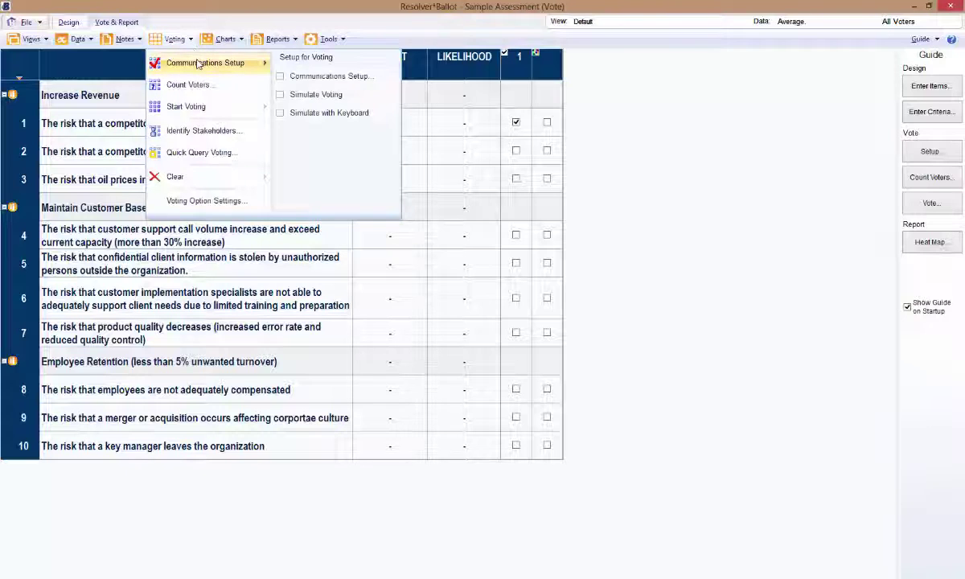
left_click(198, 65)
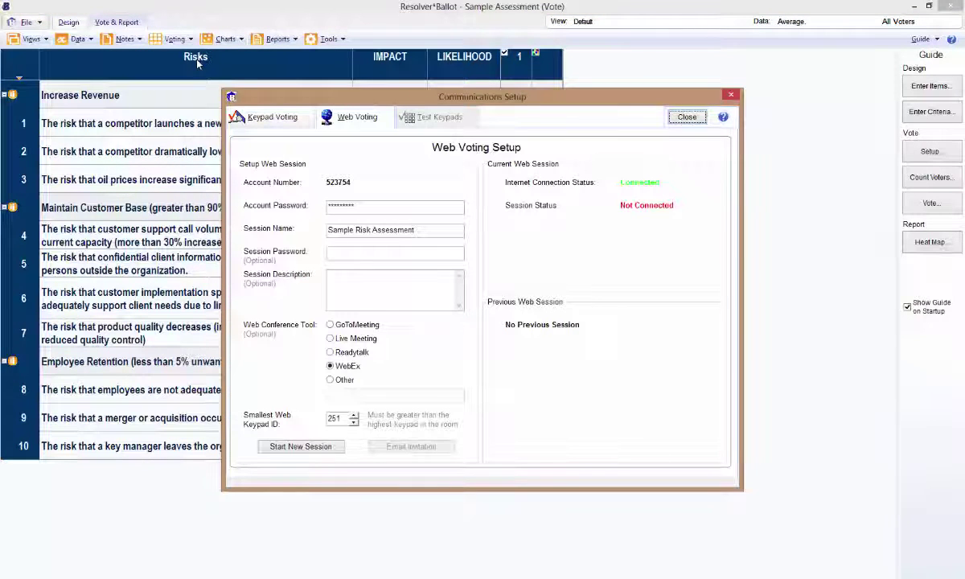
left_click(243, 118)
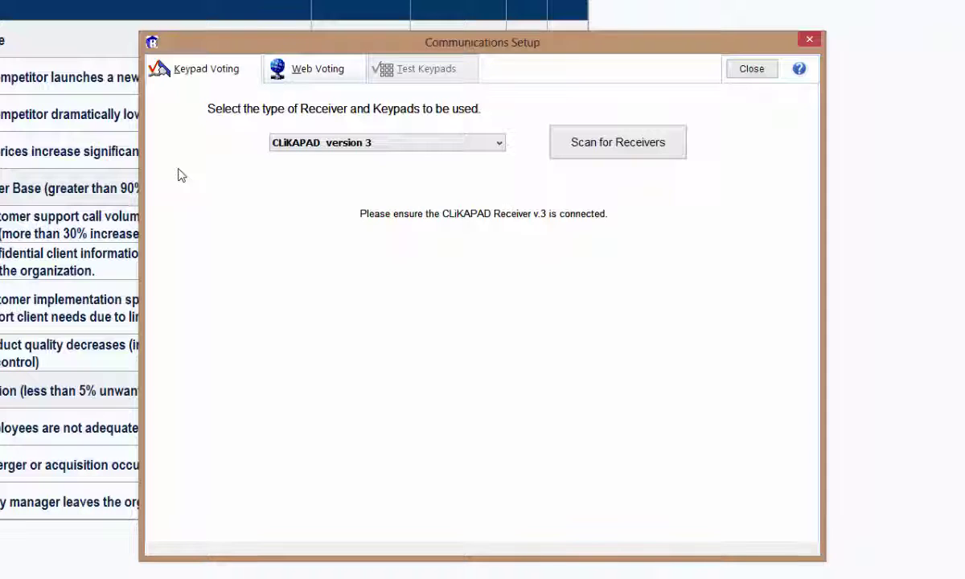
left_click(488, 144)
left_click(489, 146)
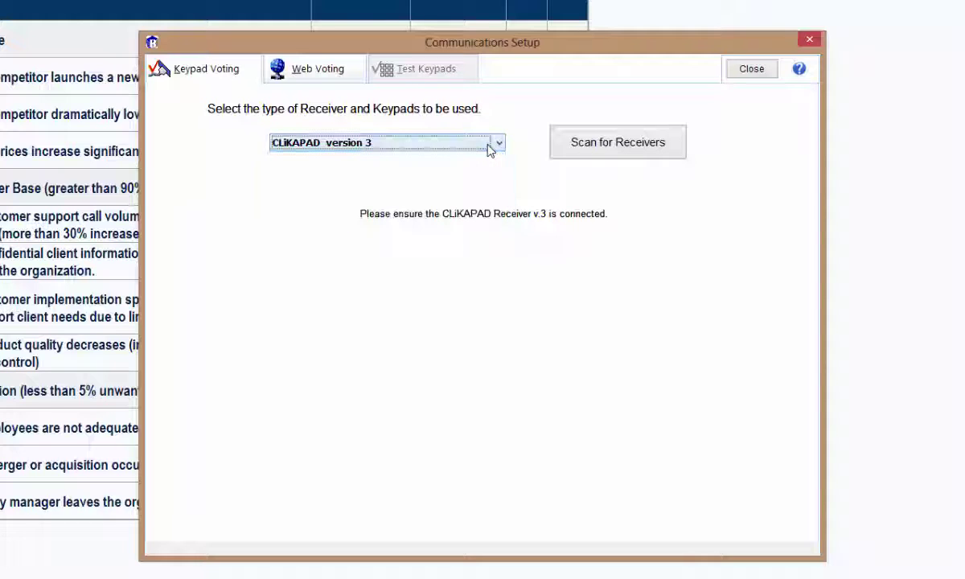
left_click(585, 155)
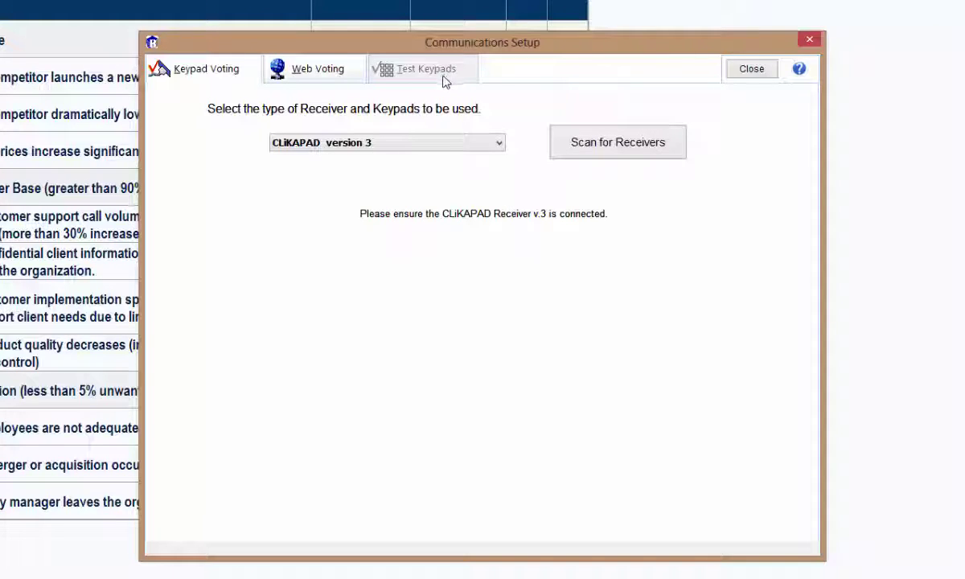
- Show web voting for 'Sample Risk Assessment' with WebEx and smallest keypad ID 251
left_click(351, 82)
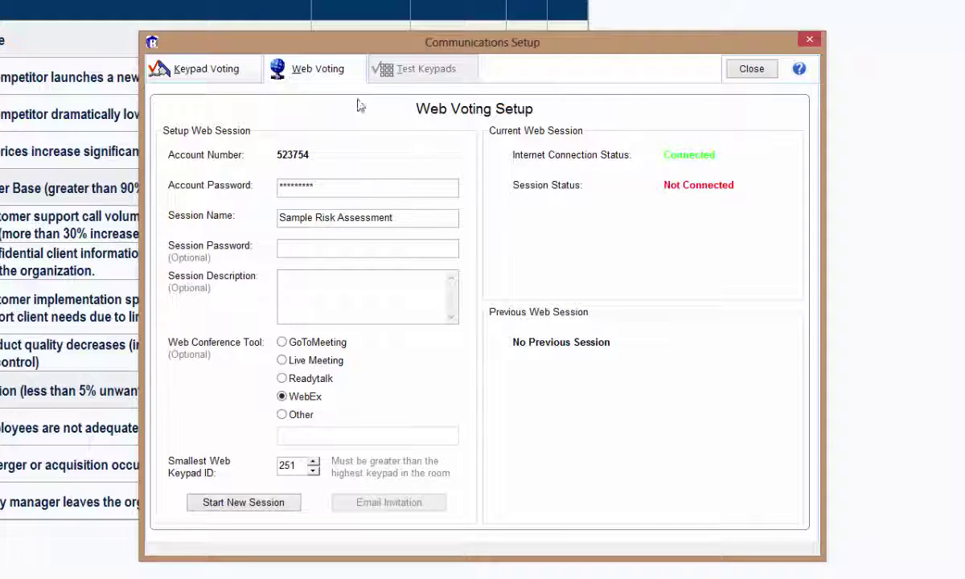
- Start and confirm a new web session, ID 4100, allowing 500 web voters
left_click(272, 502)
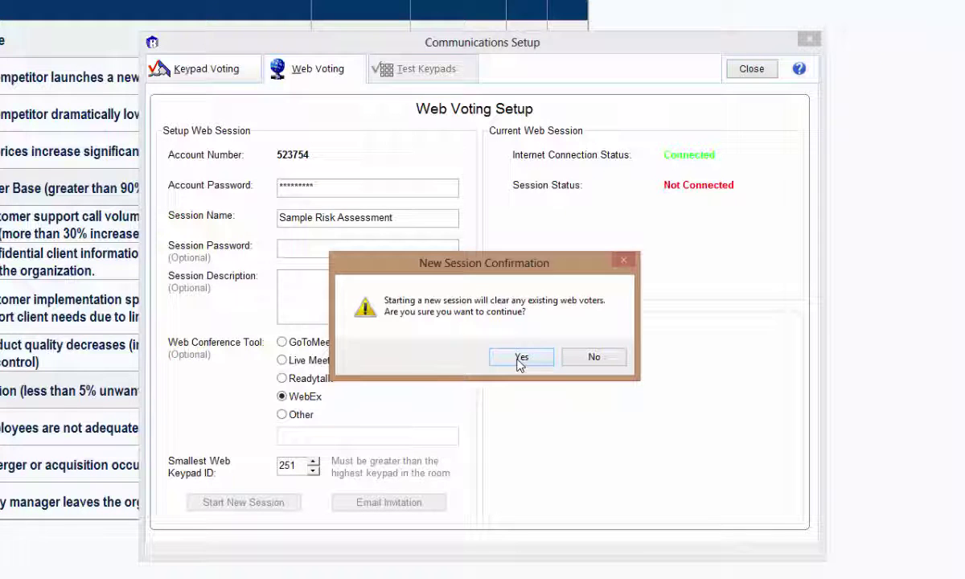
left_click(521, 358)
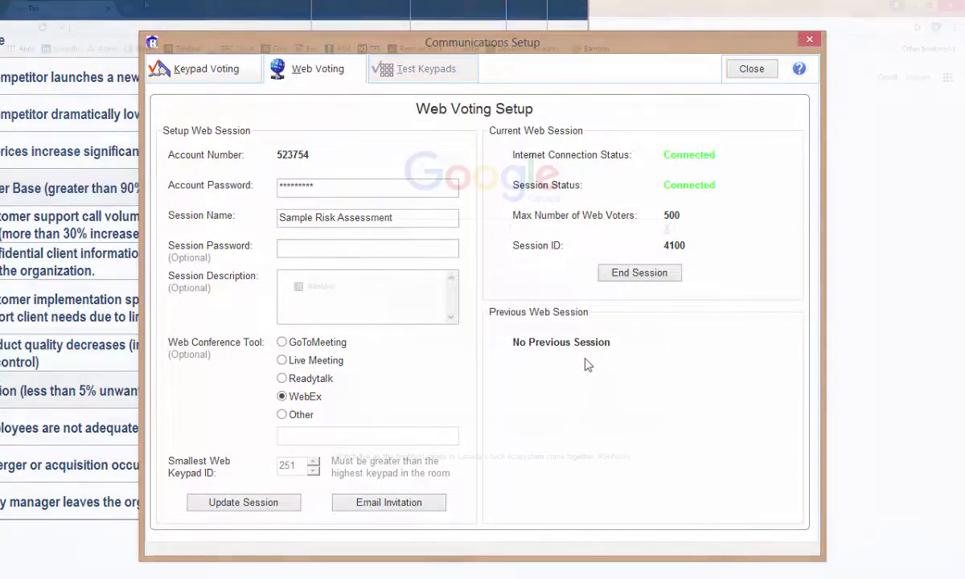
- Load the resolver.com Ballot page, go to web voting, and enter the session's access code
type("olve")
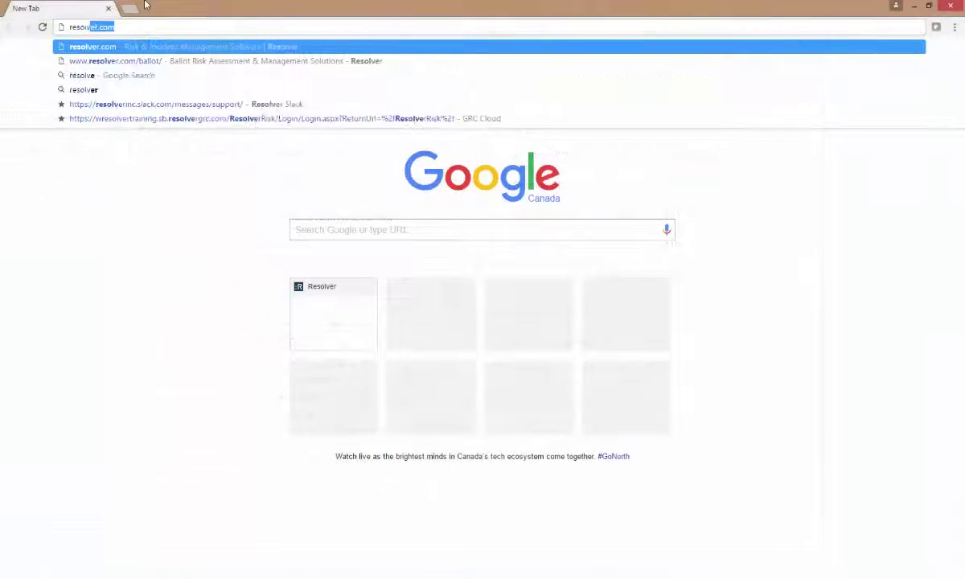
type("r.com")
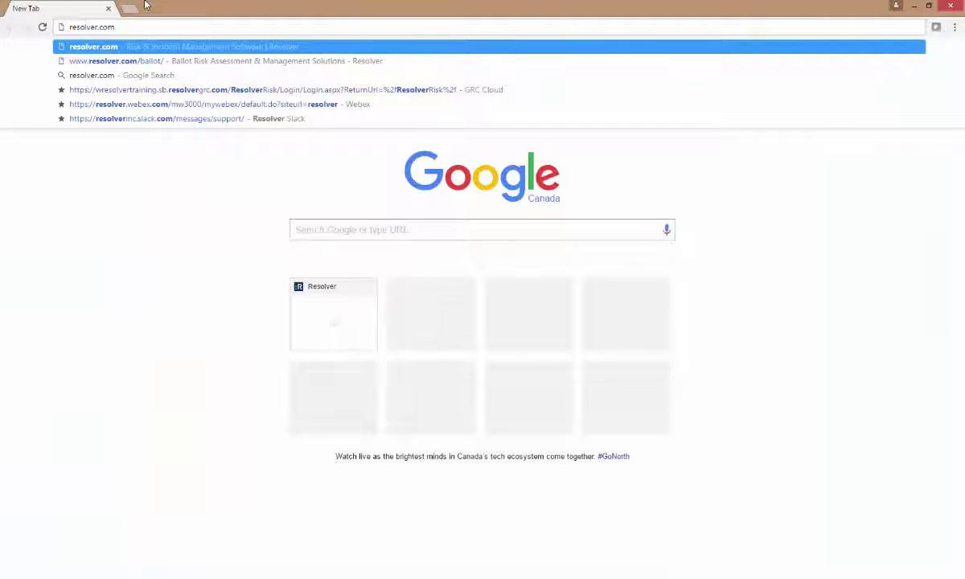
key("Down")
key("Return")
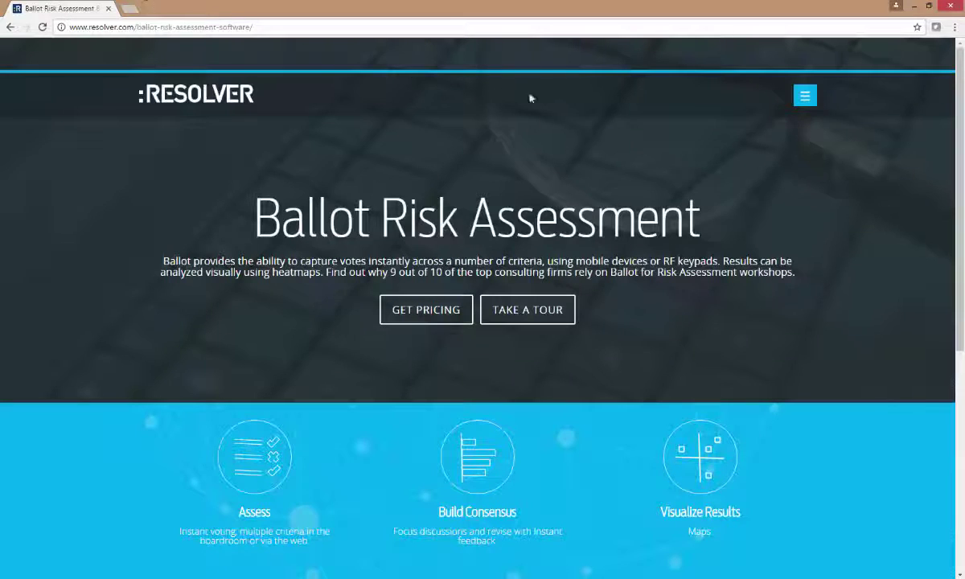
left_click(804, 96)
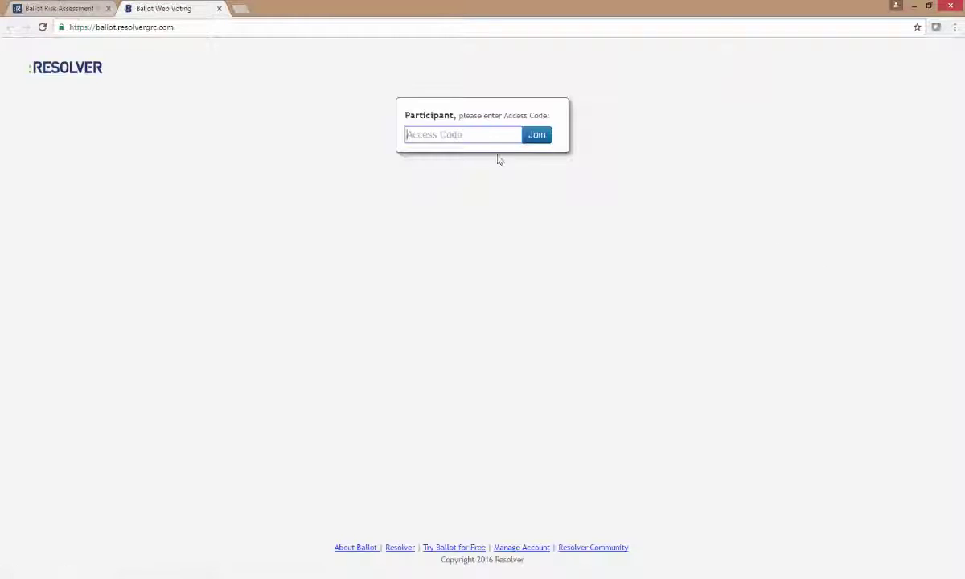
type("523")
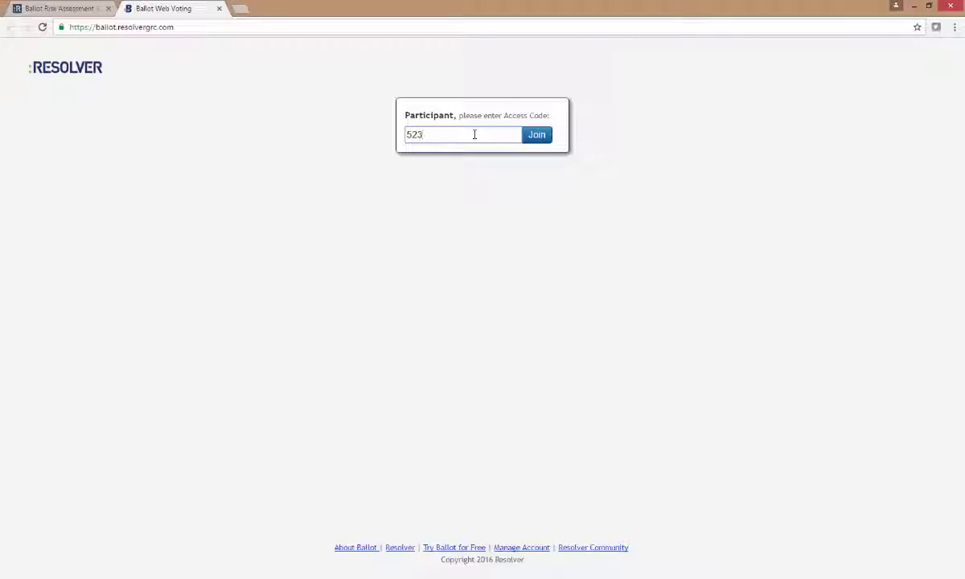
type("154")
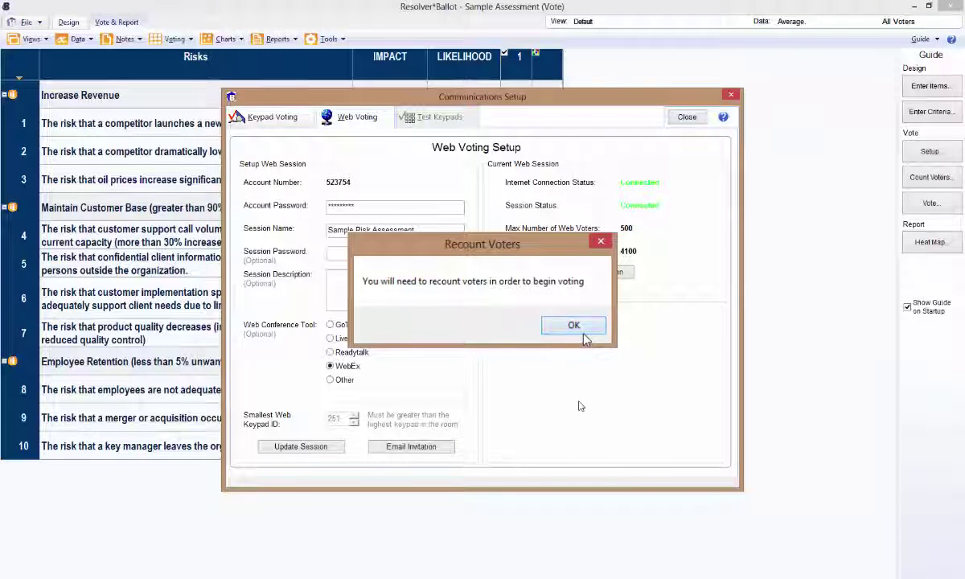
- Acknowledge the recount, close Communications Setup, and count voters, registering web keypad 251
left_click(584, 334)
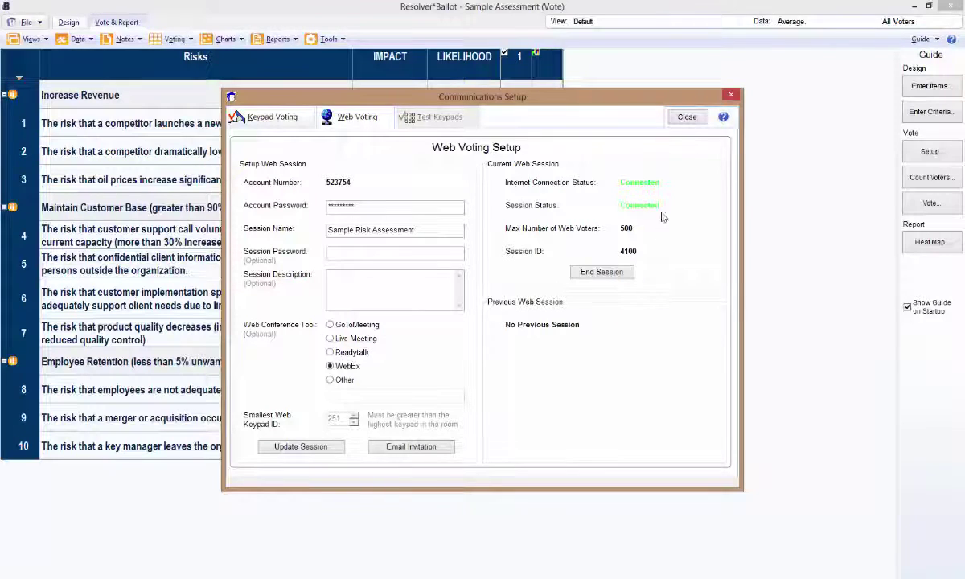
left_click(687, 119)
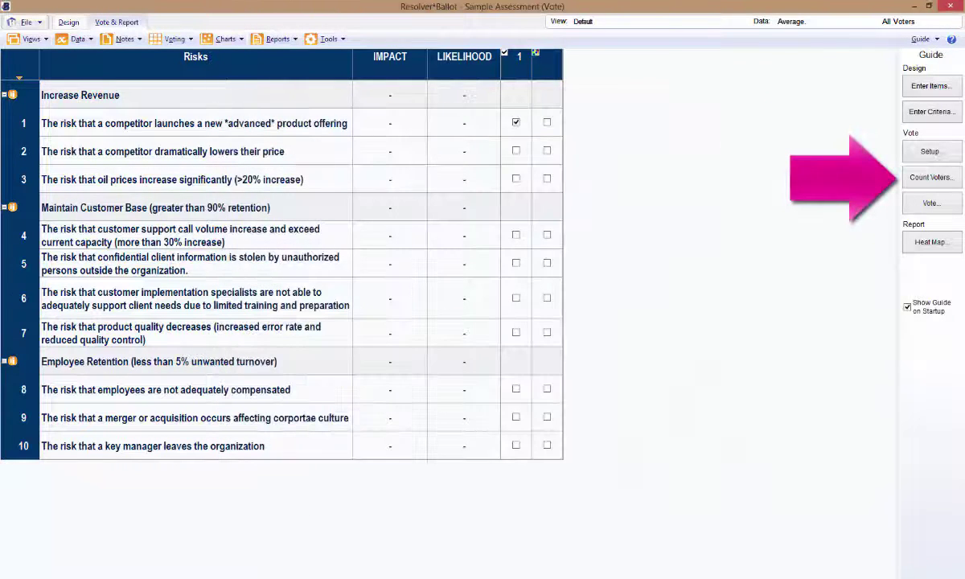
left_click(915, 184)
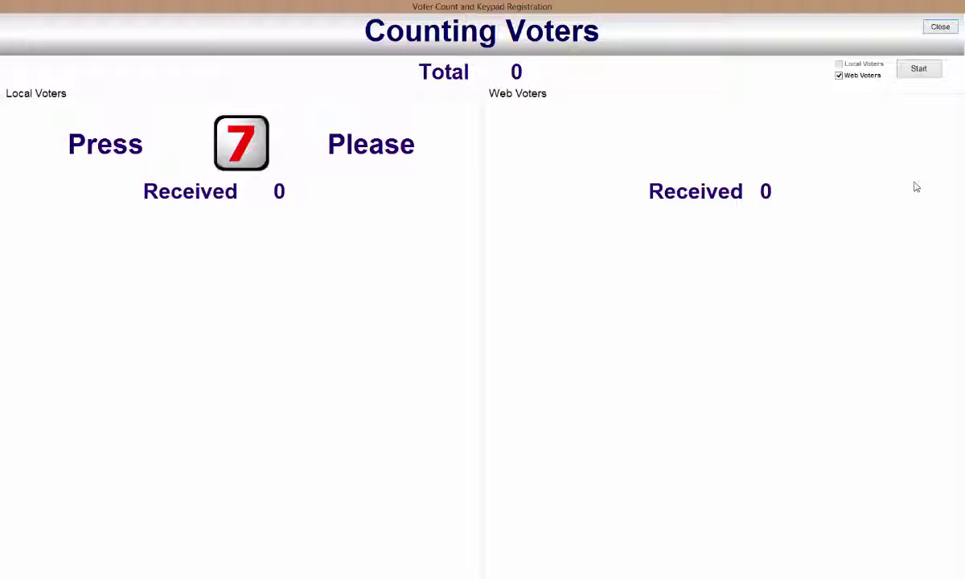
left_click(915, 70)
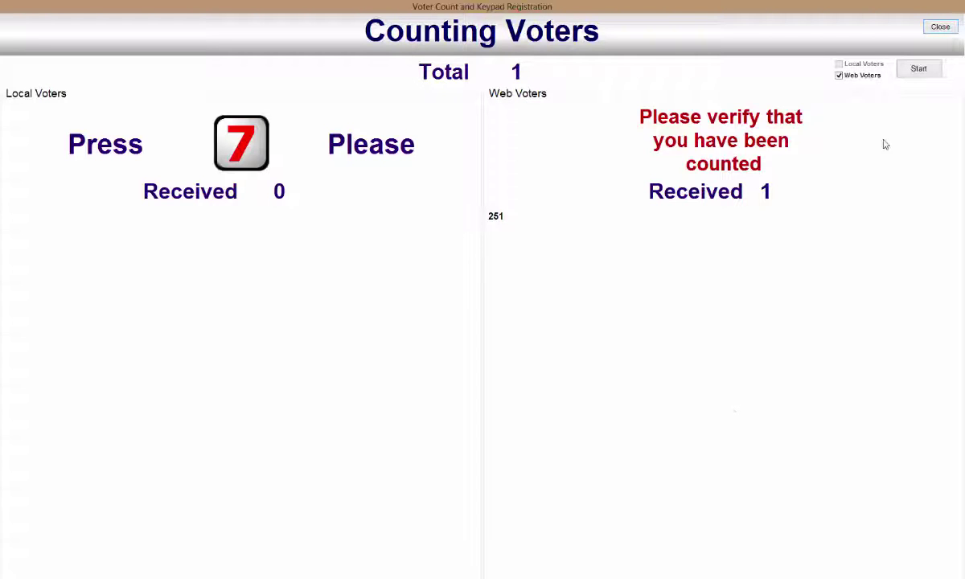
left_click(940, 27)
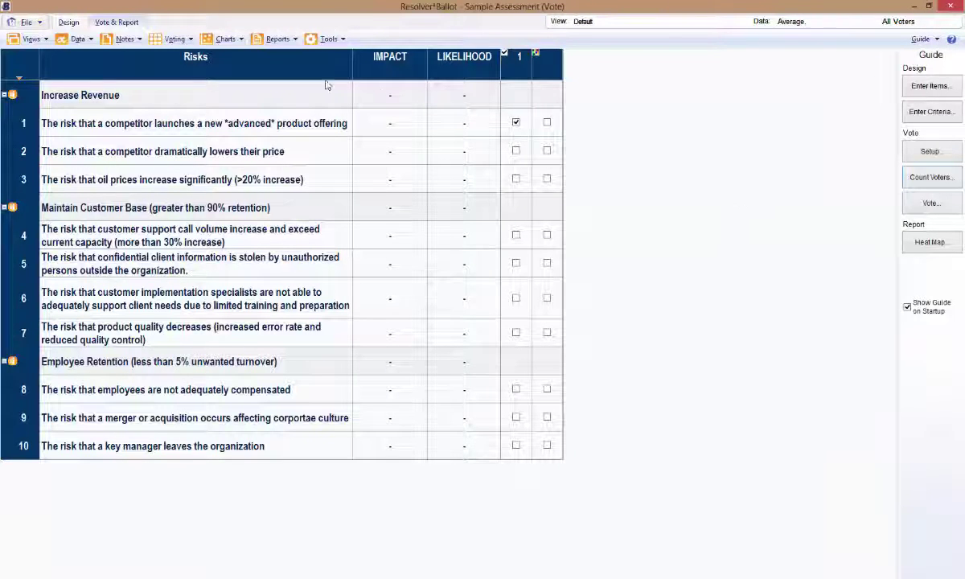
- Run Identify Stakeholders with web voter 251 choosing 4. Marketing, then close the results
left_click(175, 39)
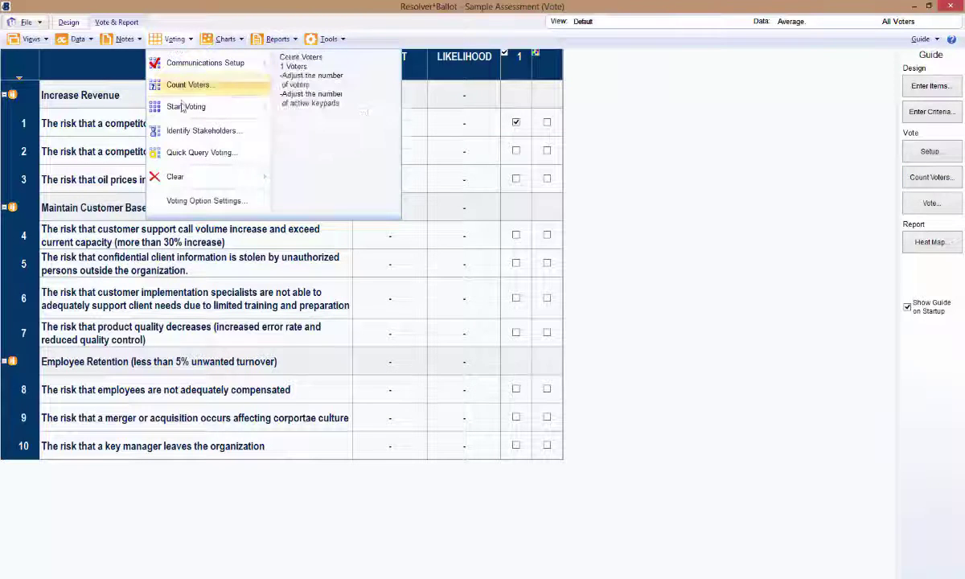
left_click(187, 130)
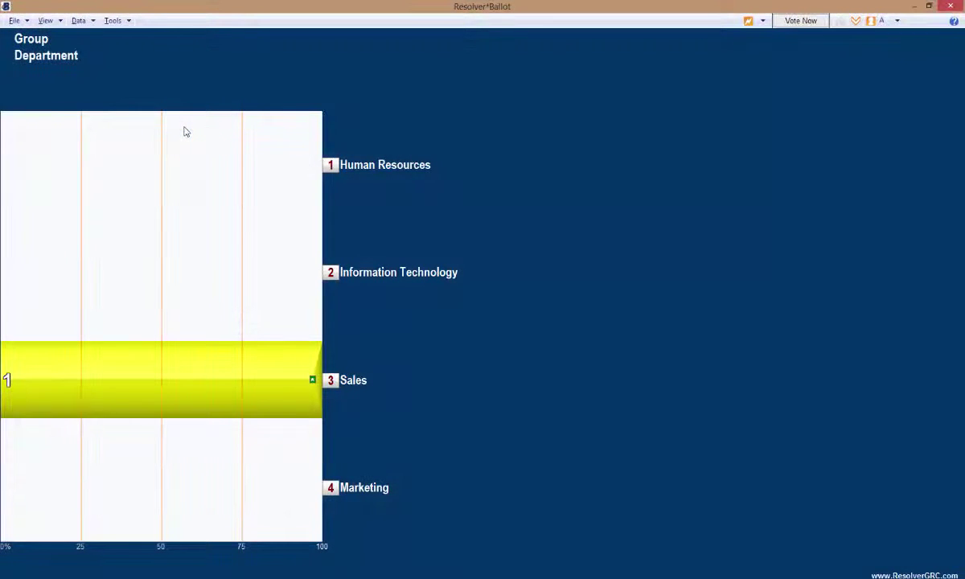
left_click(786, 22)
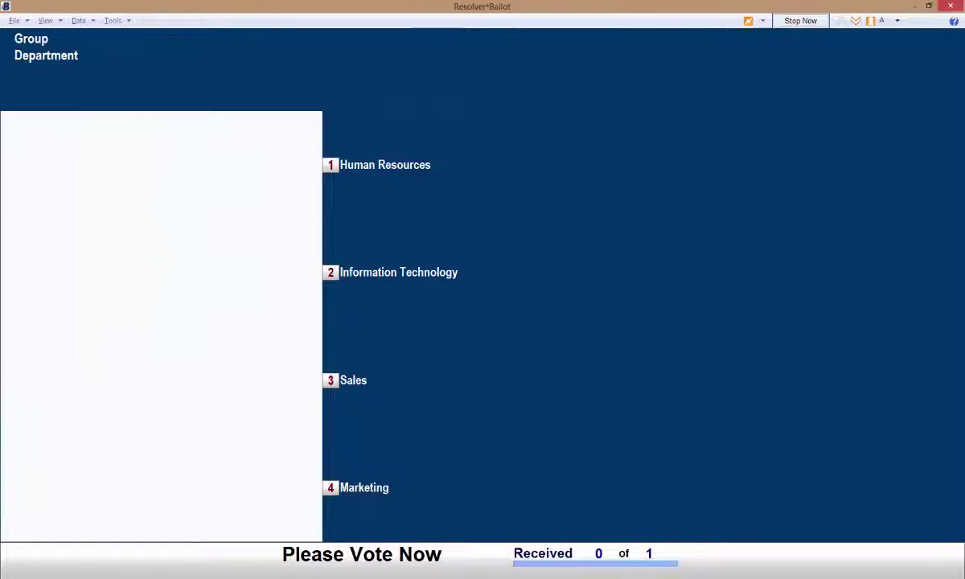
key("alt+Tab")
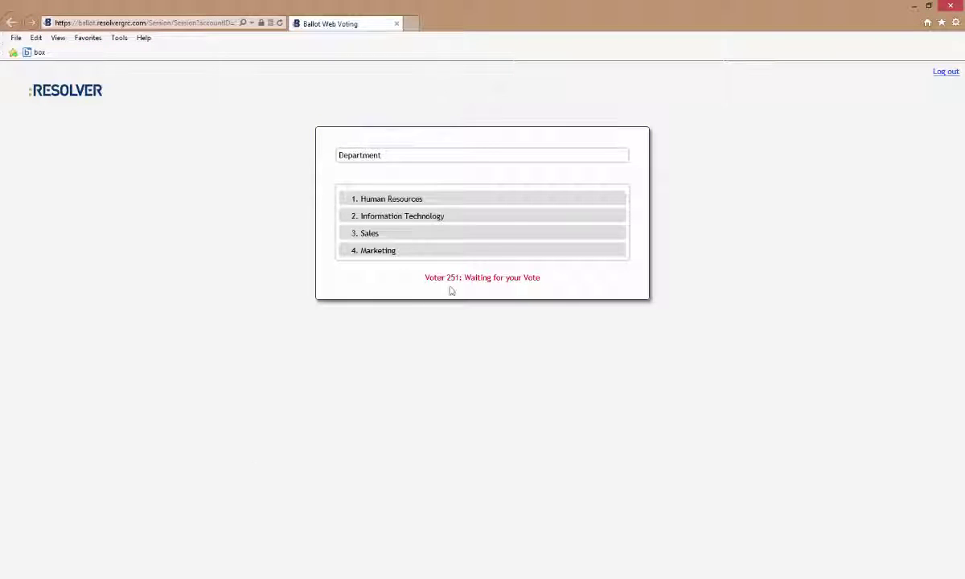
left_click(472, 257)
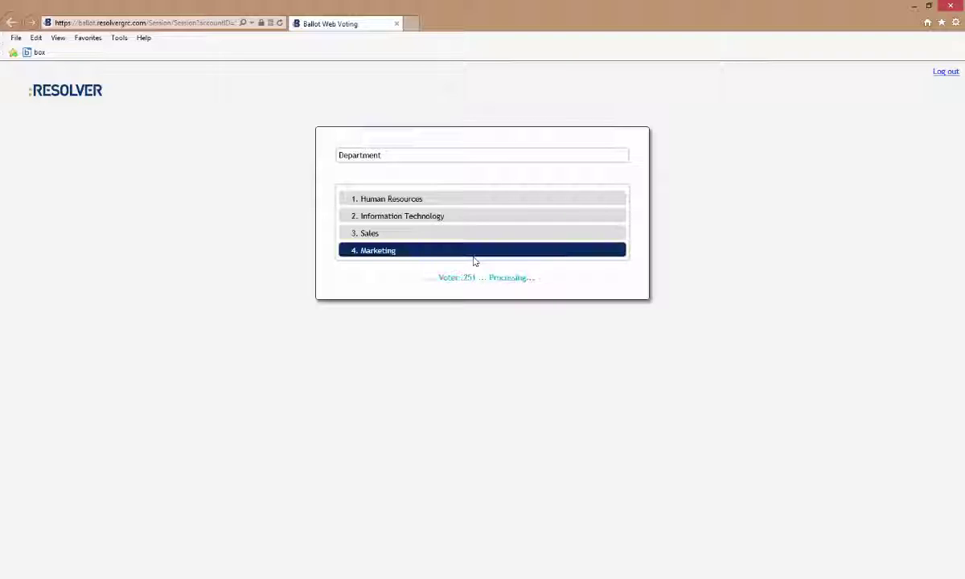
key("alt+Tab")
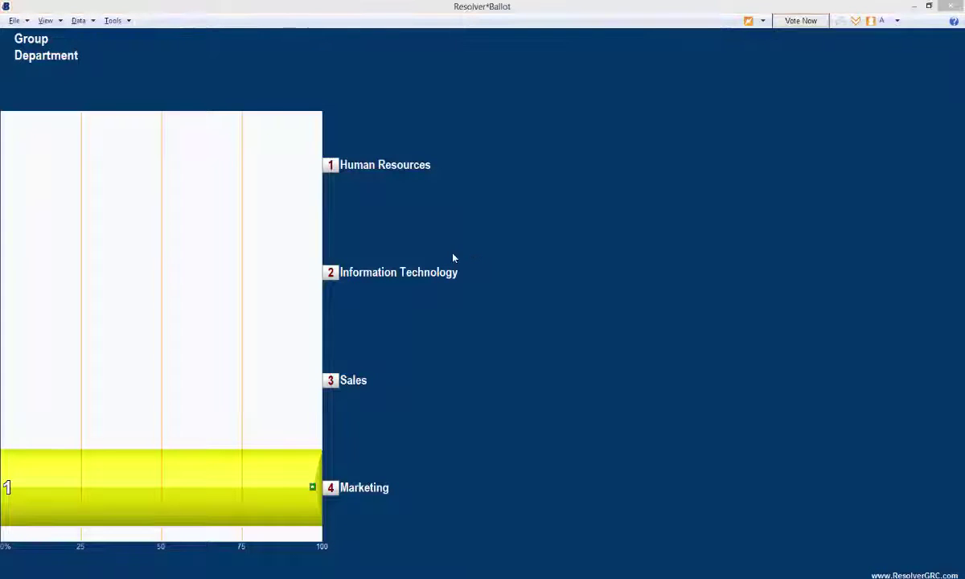
left_click(6, 19)
left_click(15, 40)
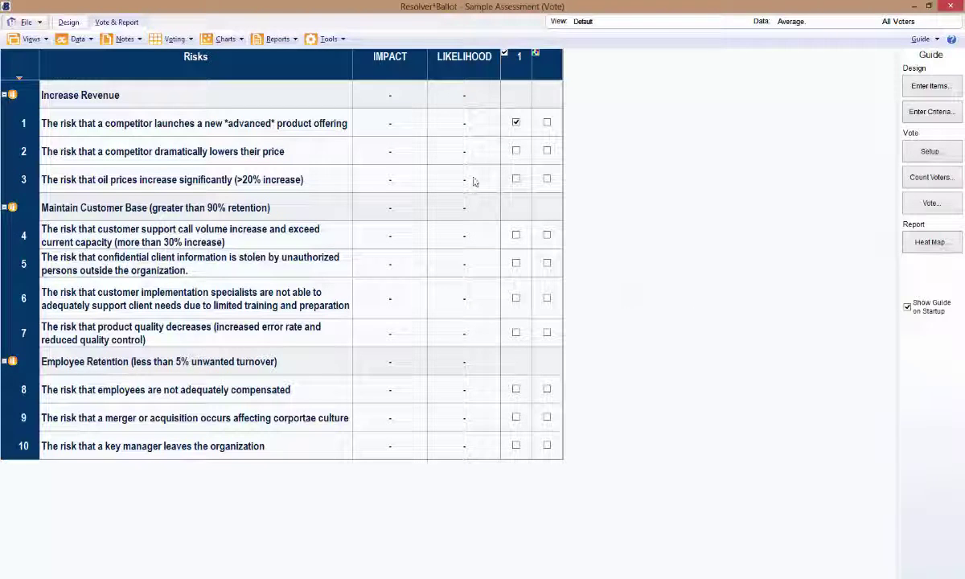
- Start an IMPACT vote on only the first risk, the competitor's advanced product
double_click(397, 128)
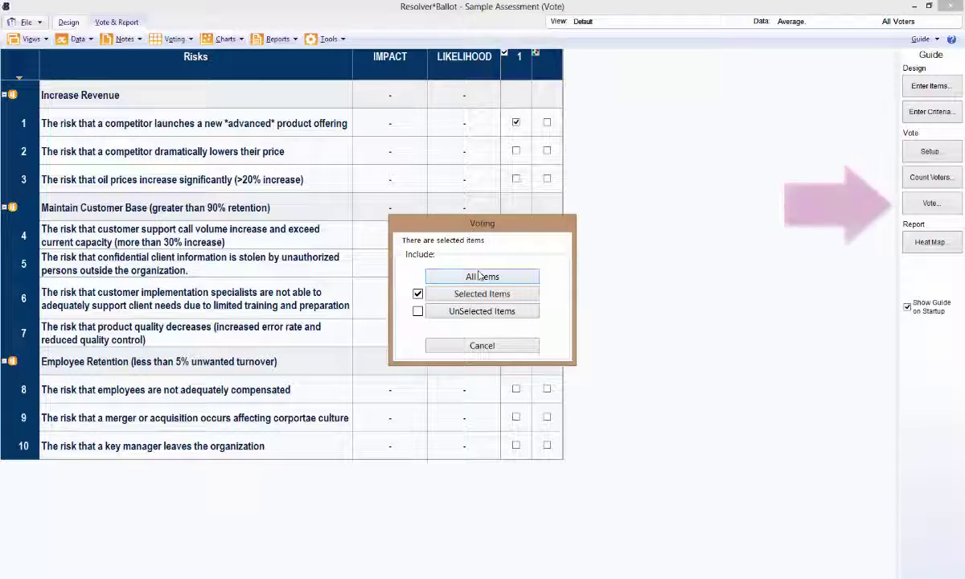
left_click(480, 276)
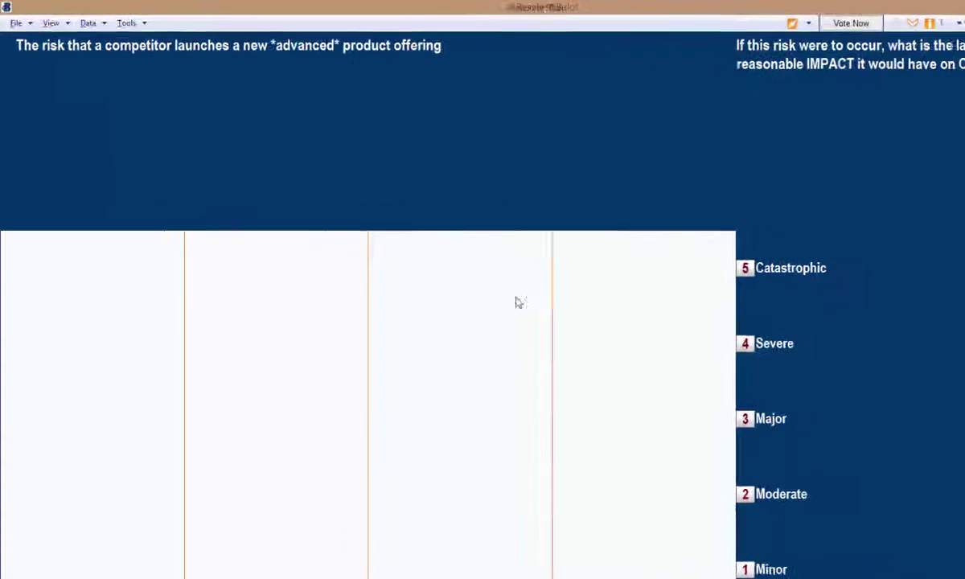
left_click(180, 29)
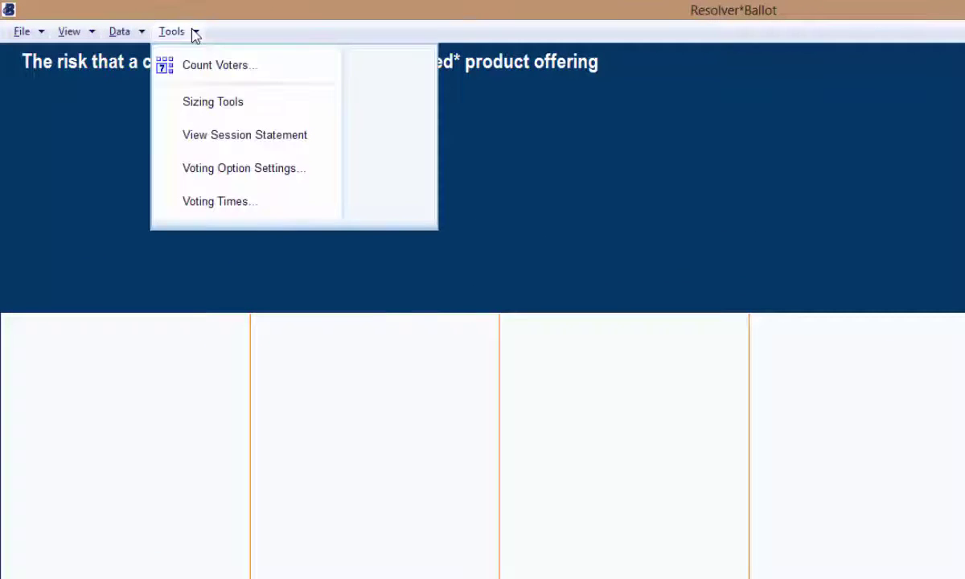
left_click(123, 34)
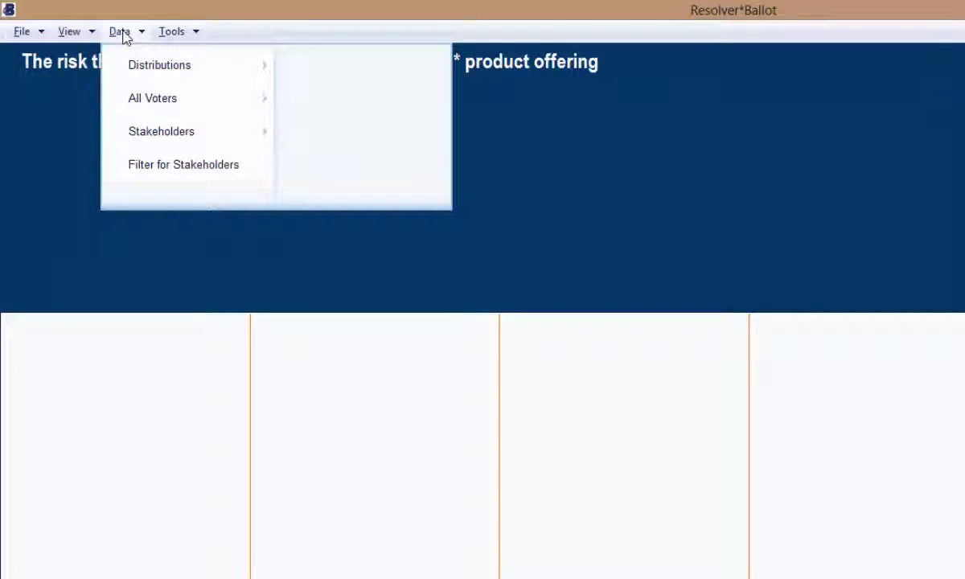
left_click(72, 34)
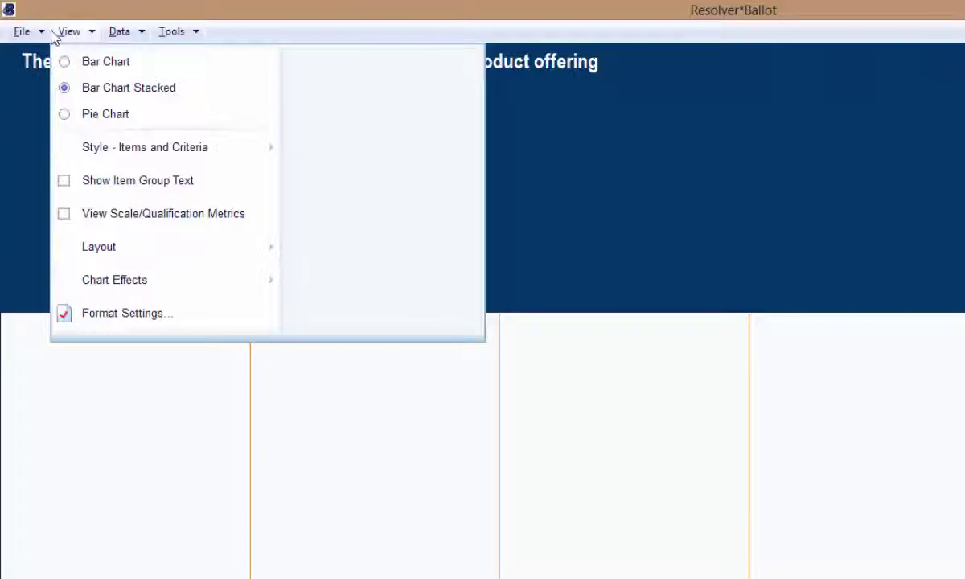
left_click(28, 143)
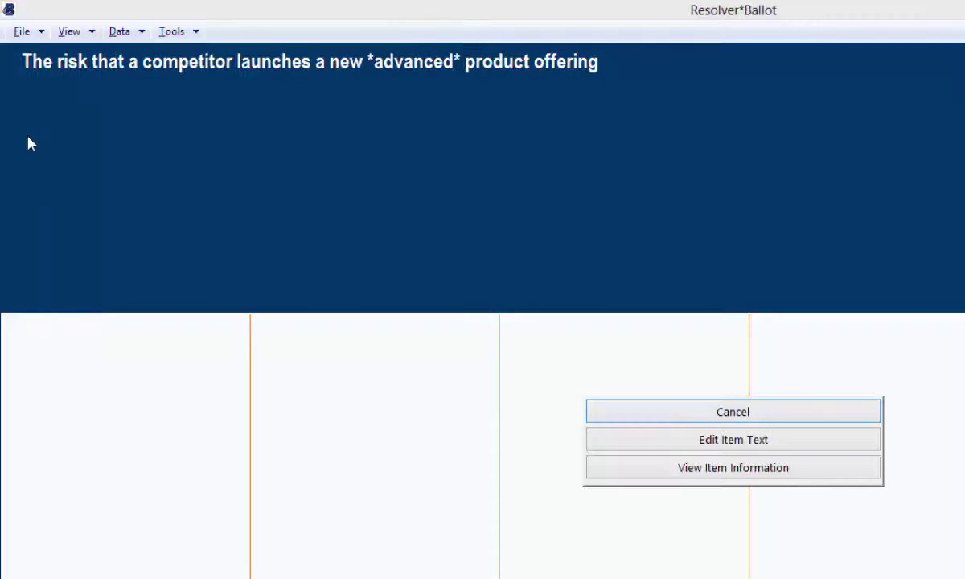
left_click(628, 412)
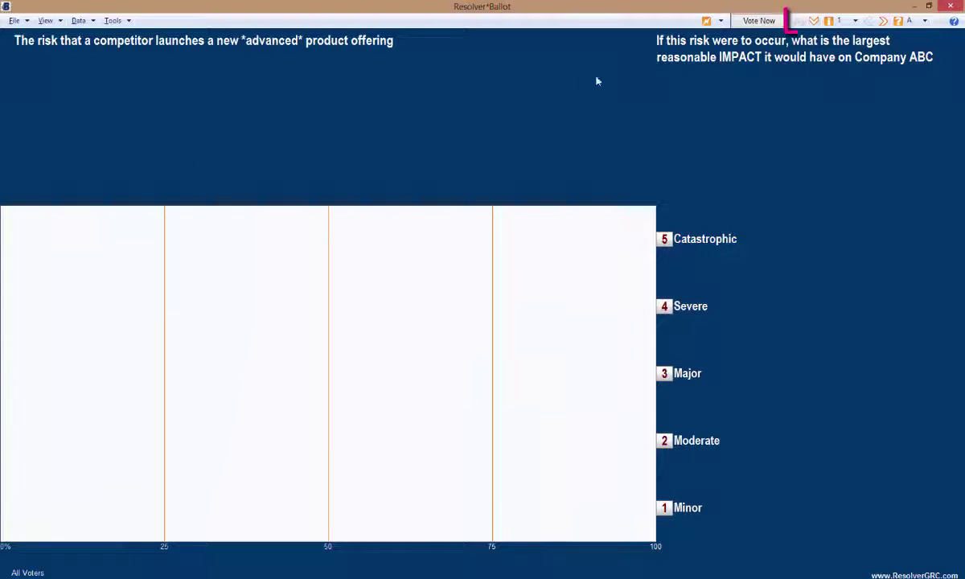
left_click(814, 21)
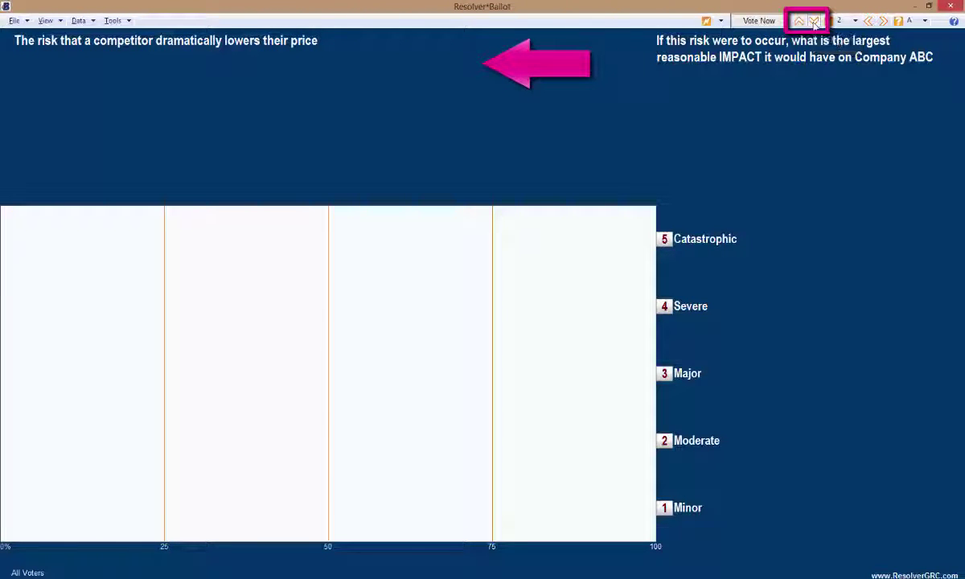
left_click(813, 22)
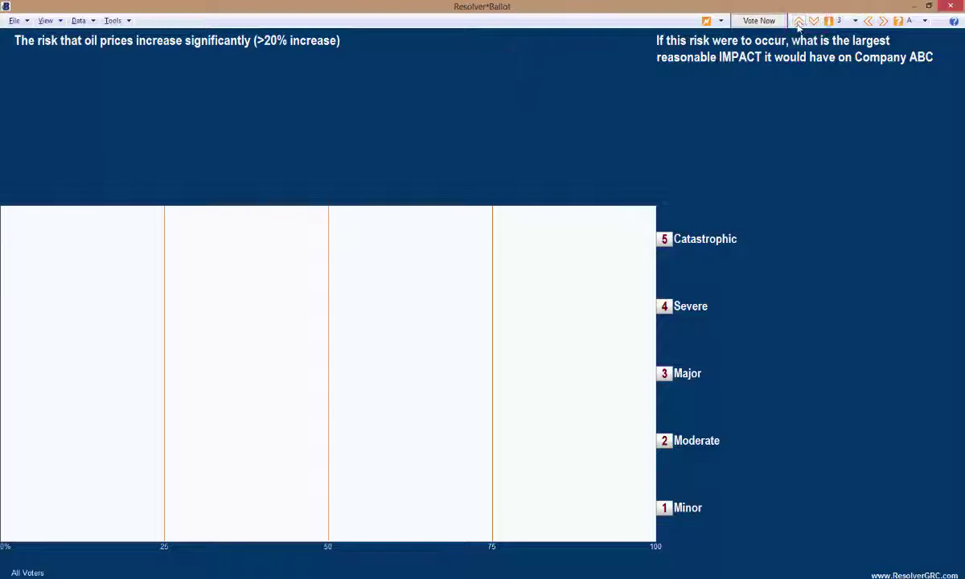
left_click(797, 25)
left_click(798, 24)
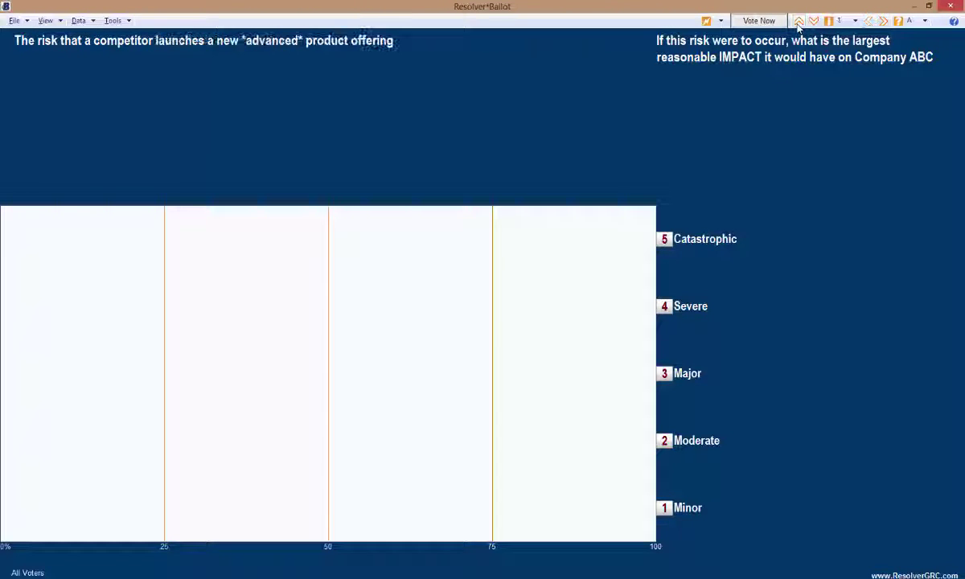
left_click(884, 25)
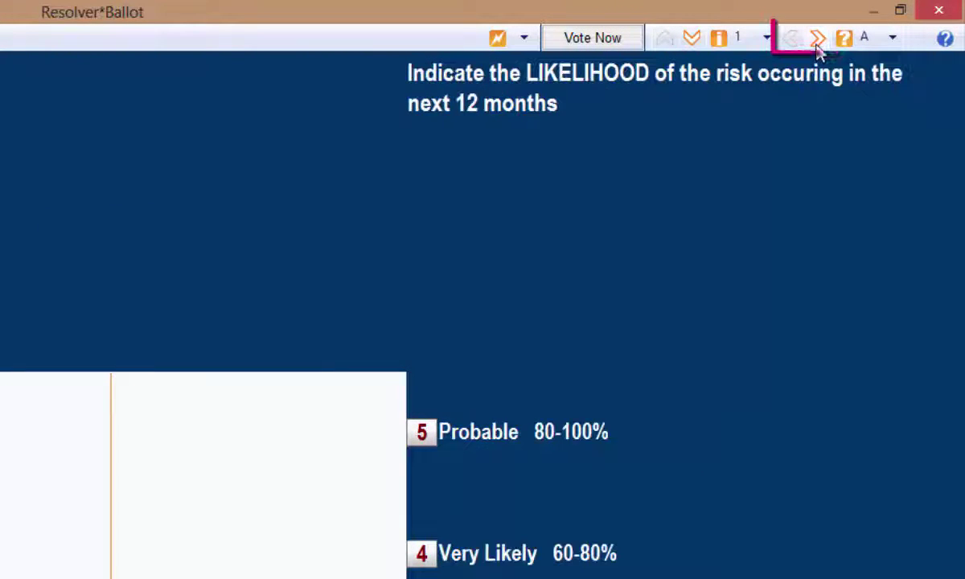
left_click(818, 40)
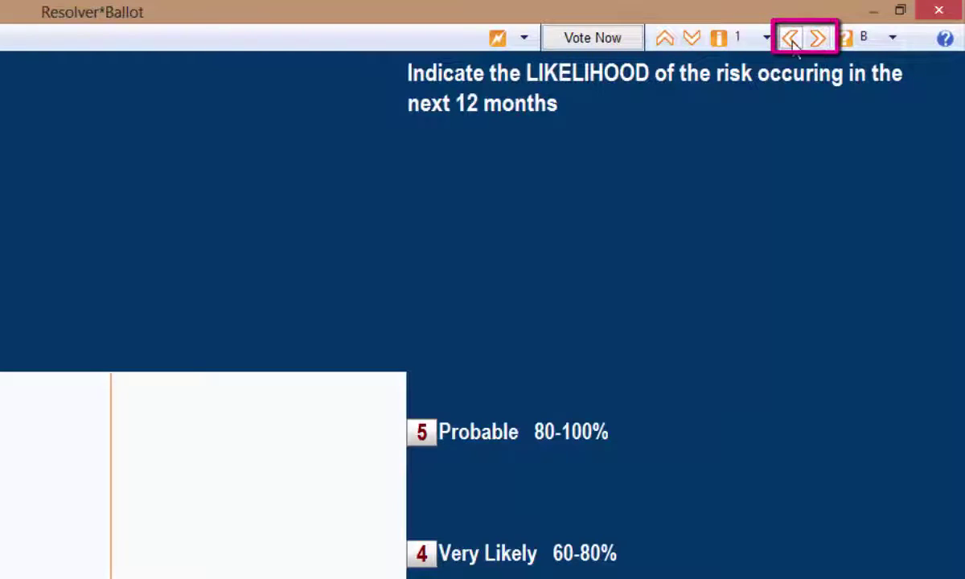
left_click(791, 40)
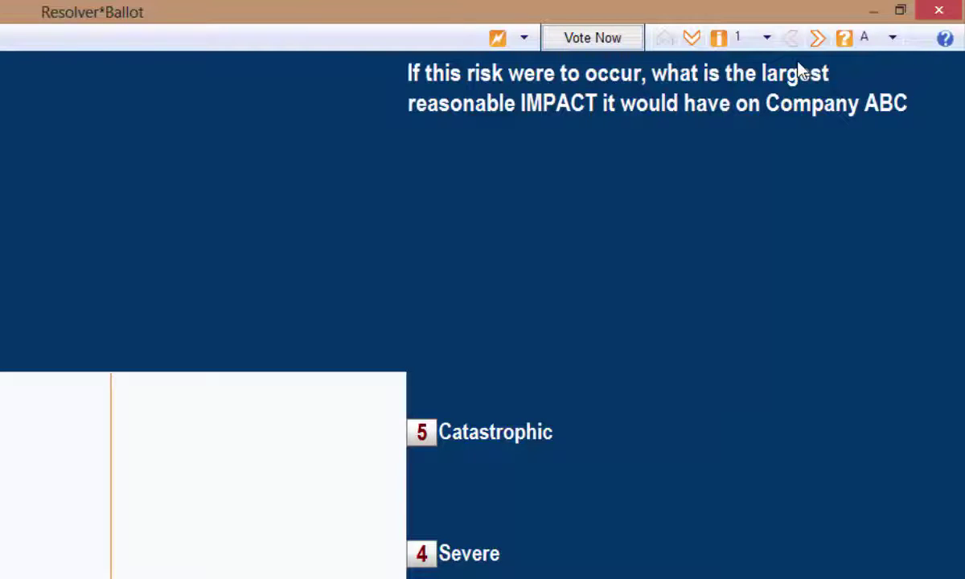
left_click(765, 38)
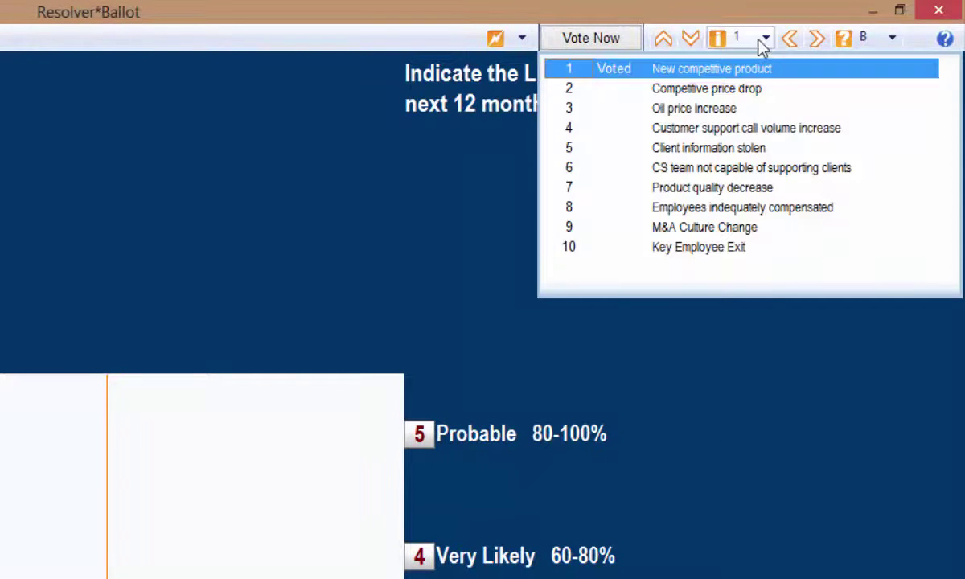
left_click(889, 41)
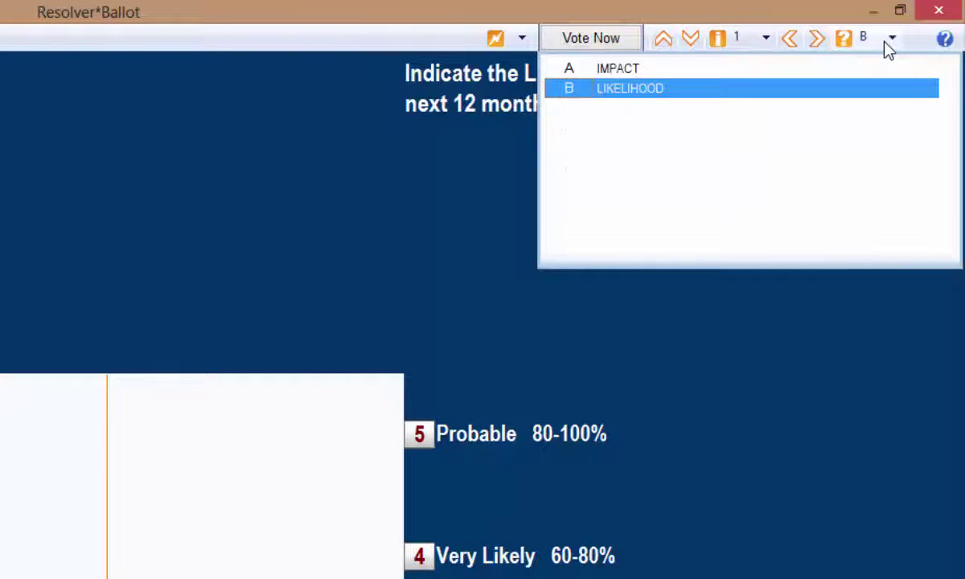
left_click(813, 40)
left_click(814, 41)
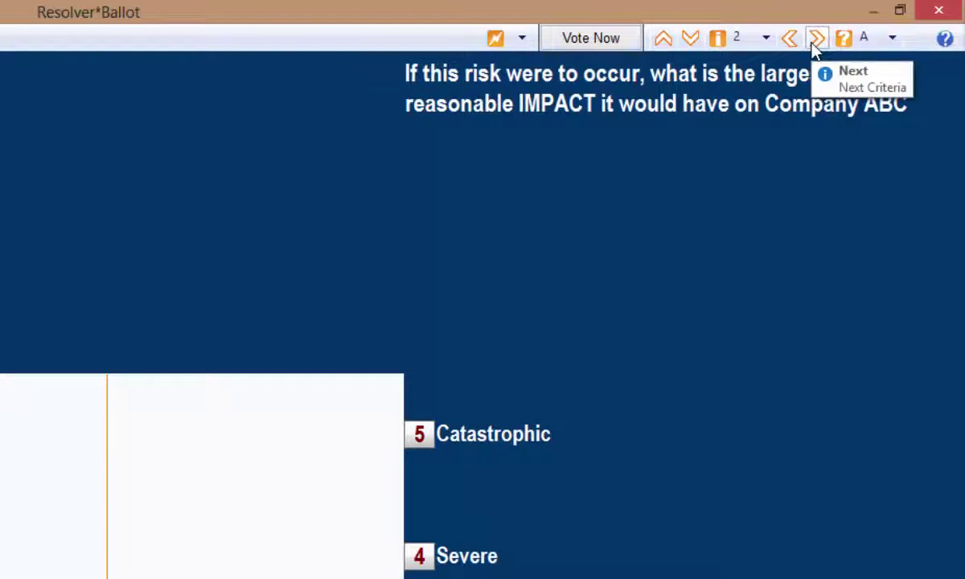
left_click(792, 42)
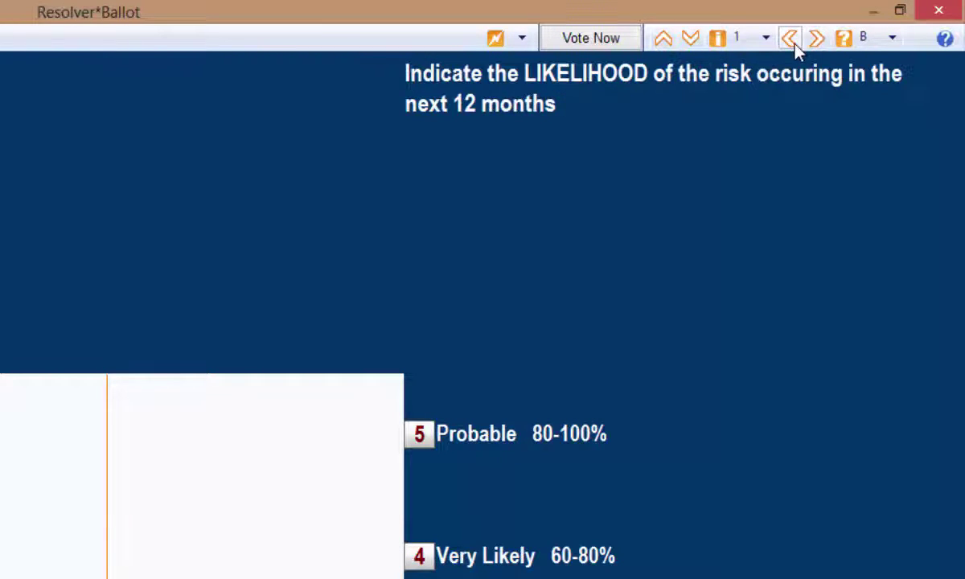
left_click(696, 44)
- Reopen the first risk's IMPACT question and cast a 3. Major web vote
left_click(736, 40)
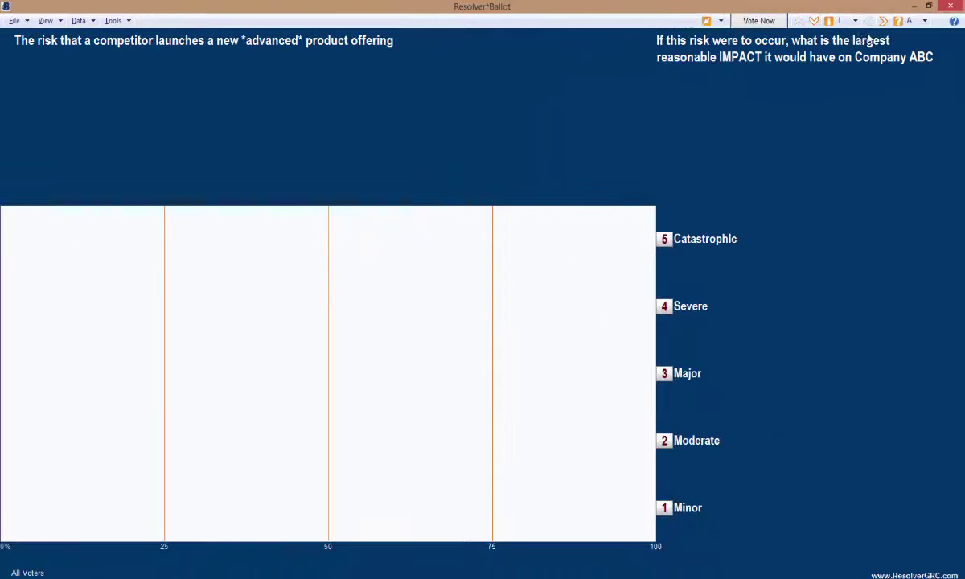
left_click(759, 22)
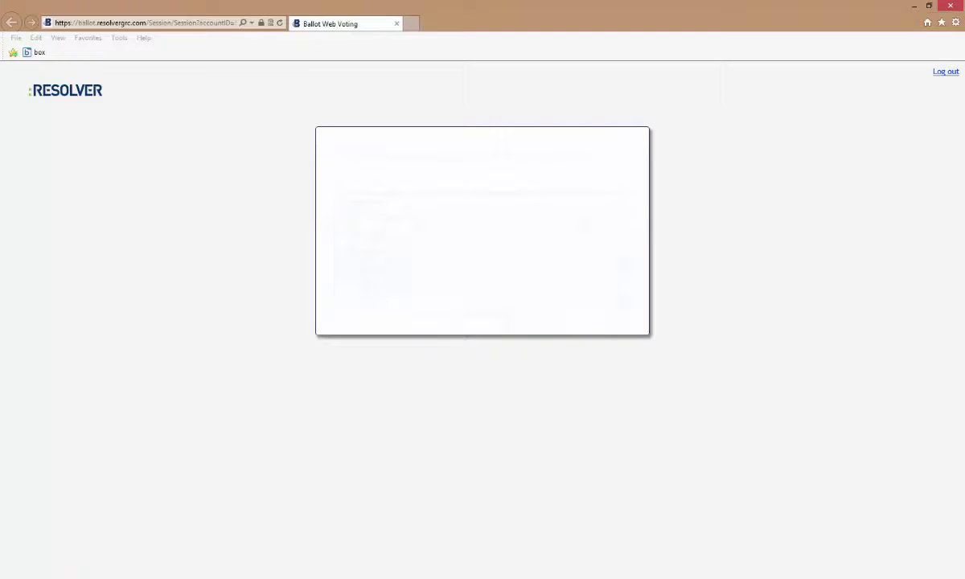
left_click(39, 567)
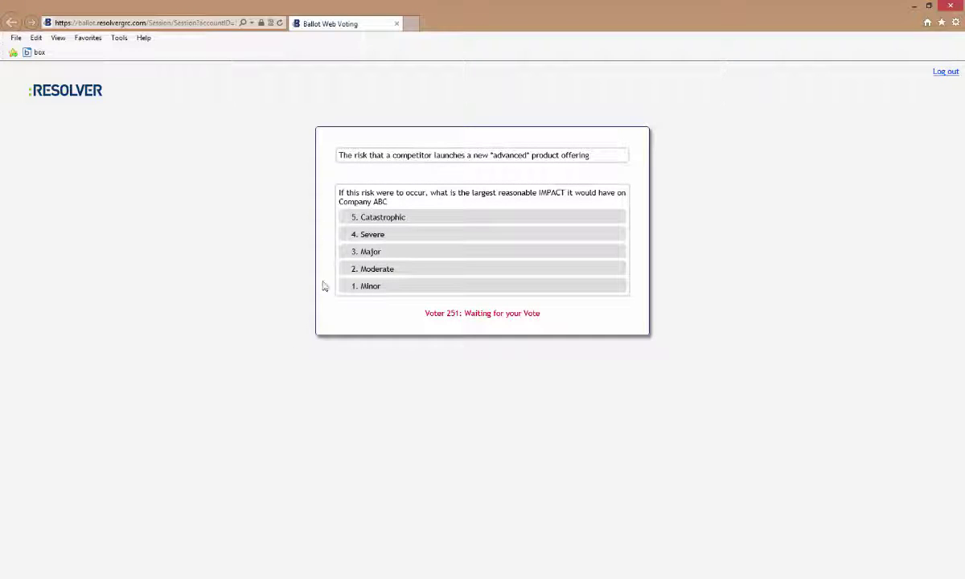
left_click(383, 255)
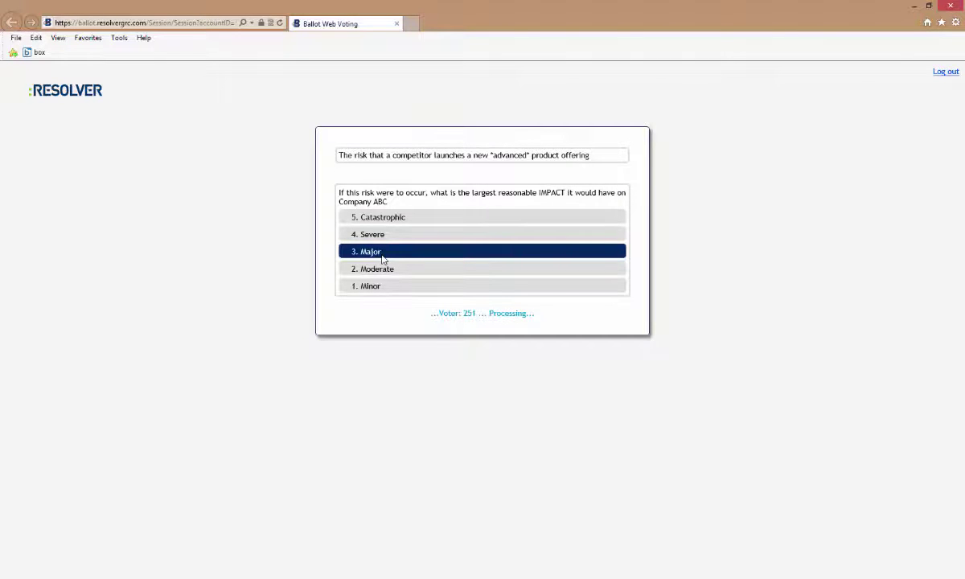
key("alt+Tab")
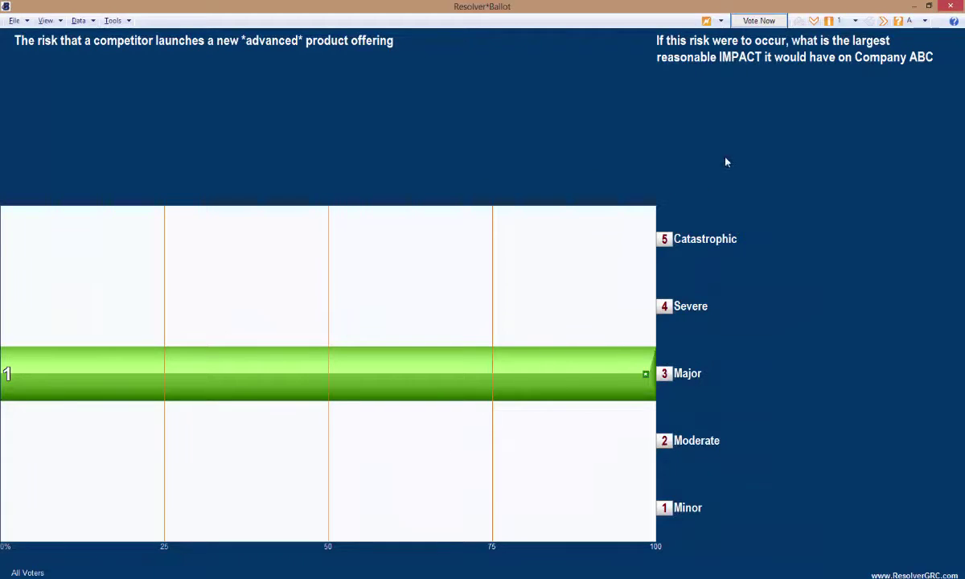
- Keep risk 1 selected and switch the question to B LIKELIHOOD
left_click(831, 21)
left_click(784, 38)
left_click(910, 21)
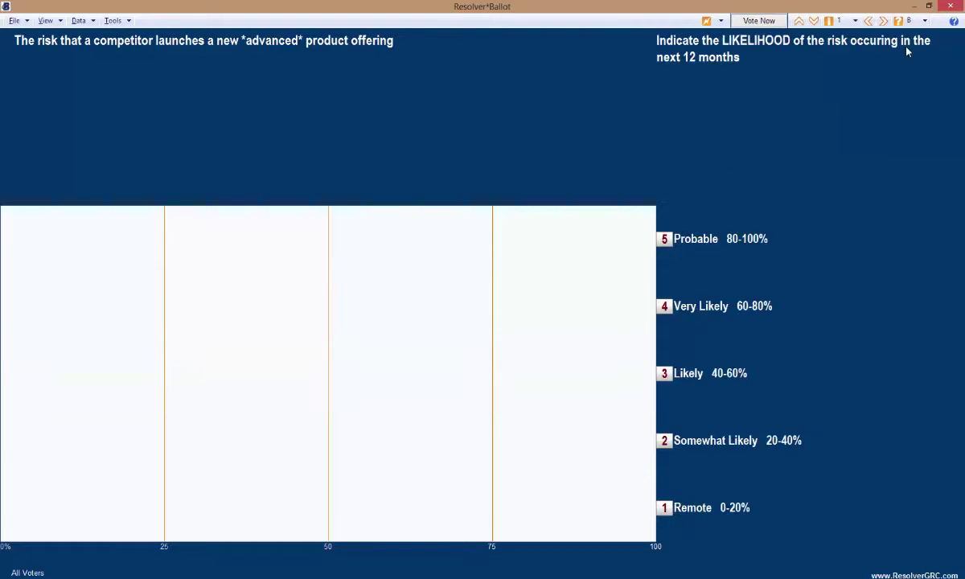